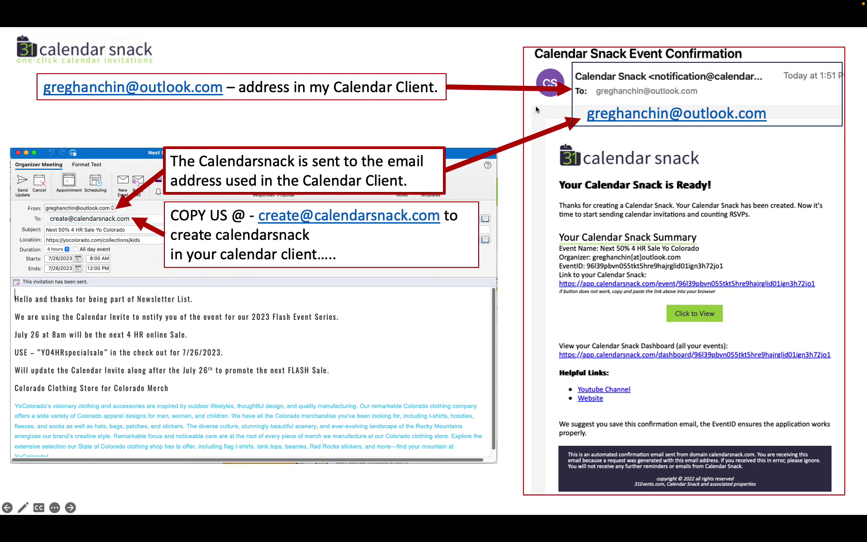
# Step: Advance the slide show to the Klaviyo Calendarsnack Update email slide with its Click to RSVP button
pyautogui.click(674, 310)
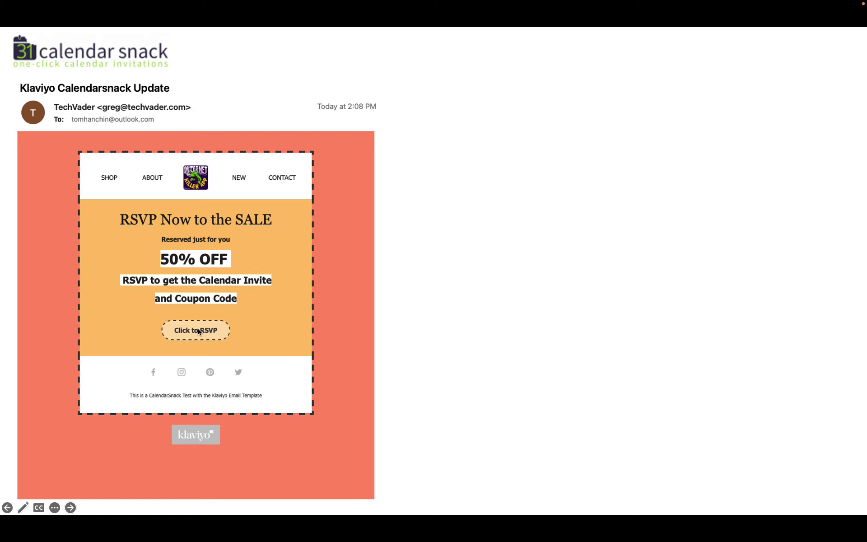
# Step: Exit the slide show, returning to slide 8 of the May Klaviyo deck for editing
pyautogui.press('Escape')
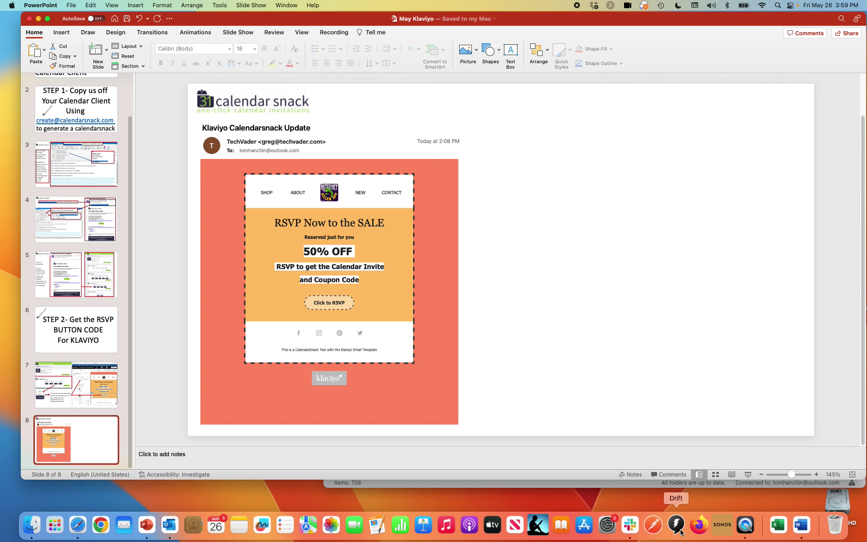
# Step: Bring Outlook forward, shift its window left and widen it so the Klaviyo email fits
pyautogui.click(170, 524)
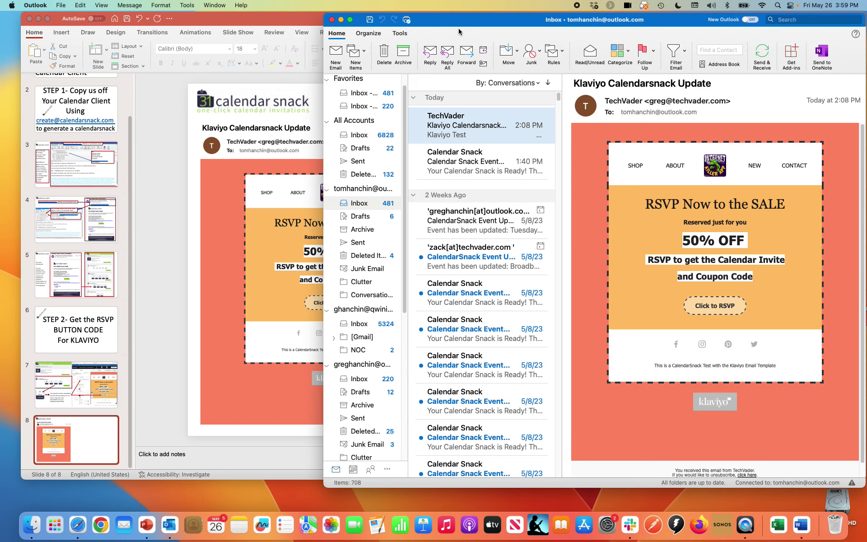
pyautogui.moveTo(458, 19); pyautogui.dragTo(233, 17)
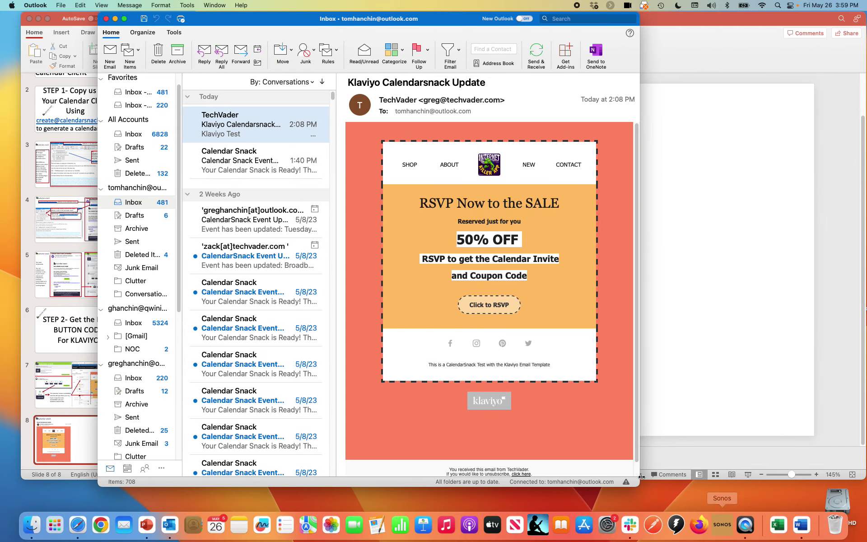
pyautogui.moveTo(642, 477); pyautogui.dragTo(817, 479)
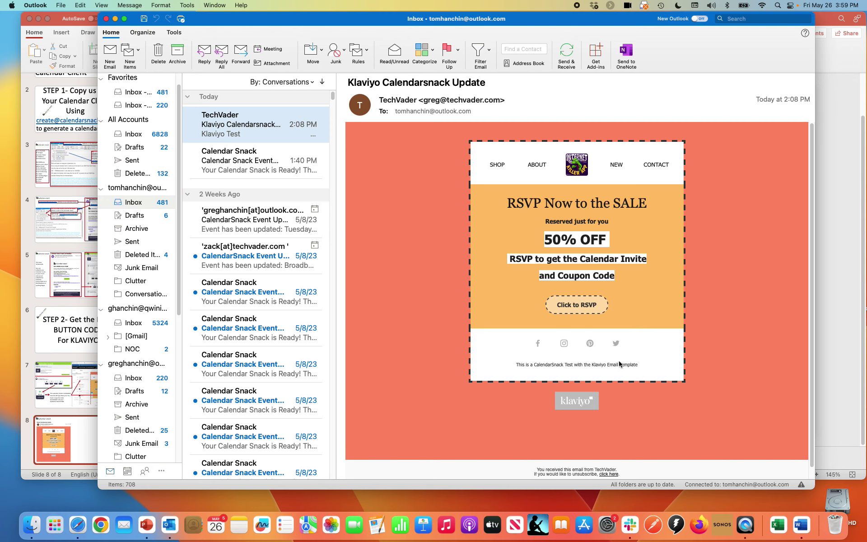
# Step: RSVP through the email's Click to RSVP button, review the Calendar Snack confirmation page, then return to Outlook
pyautogui.click(583, 307)
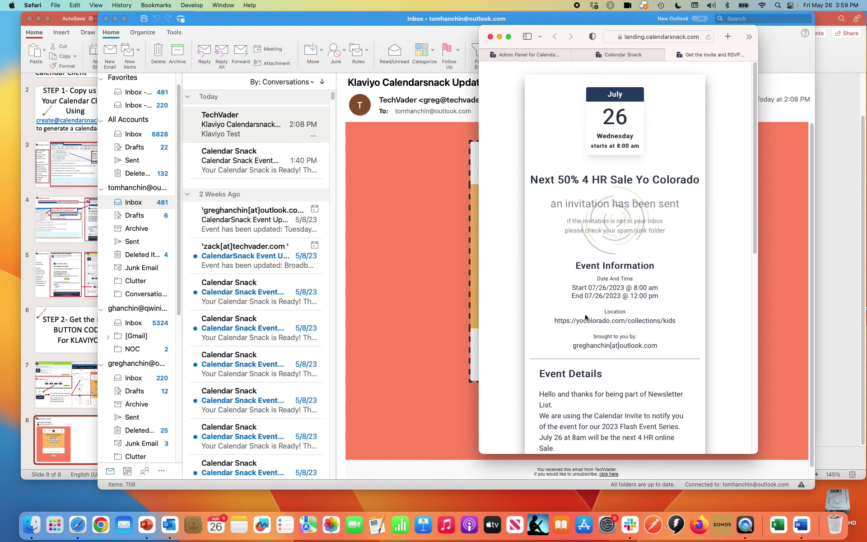
pyautogui.scroll(-3, 592, 384)
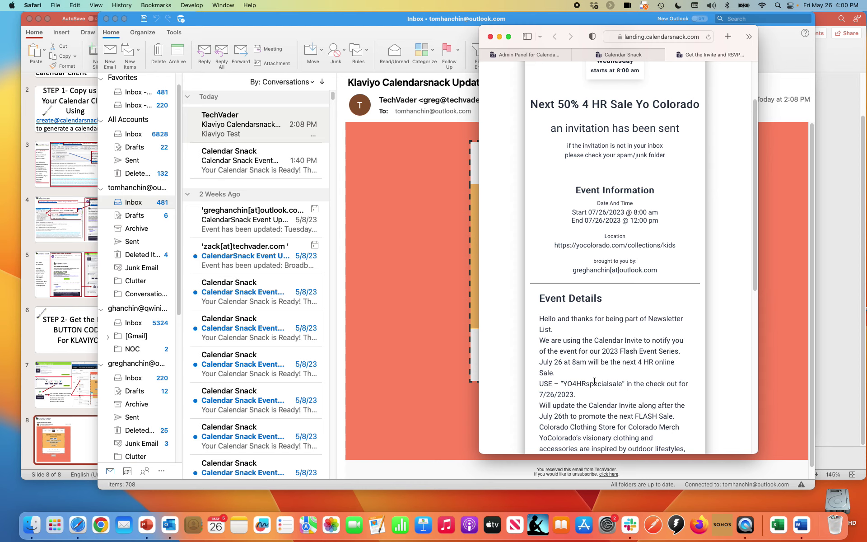
pyautogui.scroll(3, 599, 381)
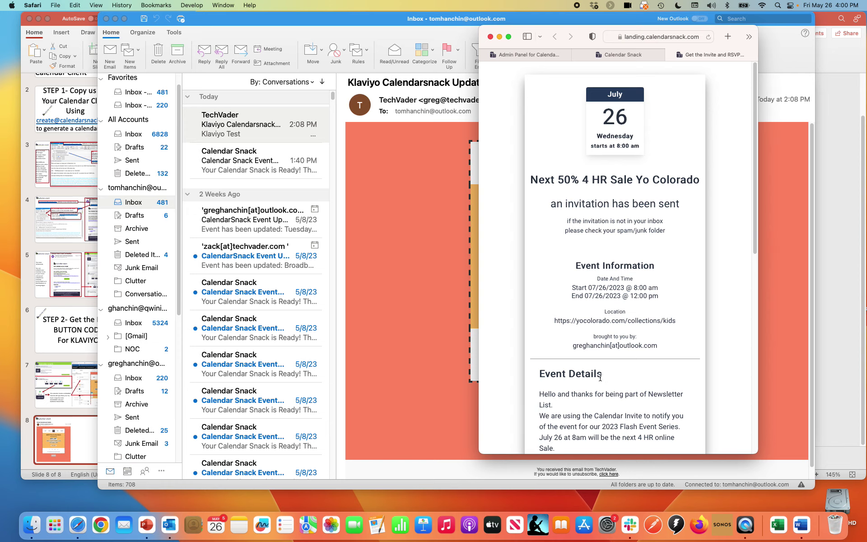
pyautogui.click(265, 23)
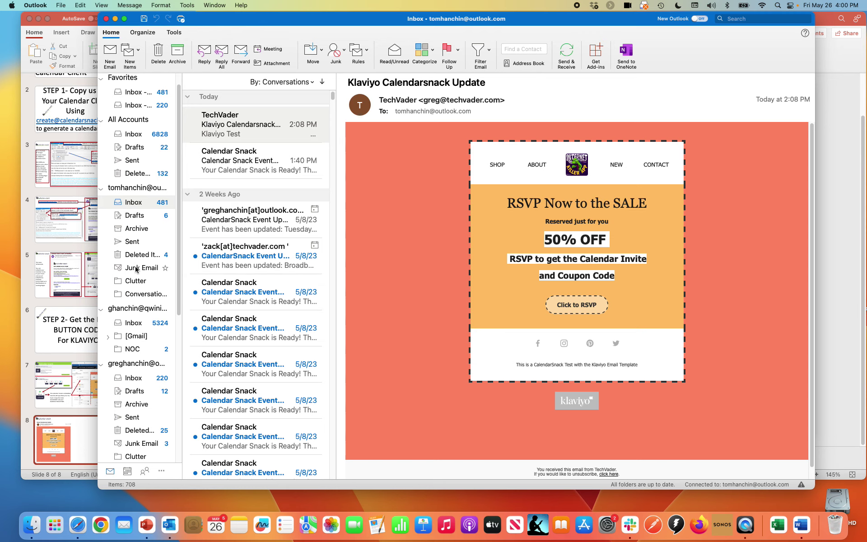
# Step: Find and open the Next 50% 4 HR Sale invite in the receiving account's inbox
pyautogui.click(128, 202)
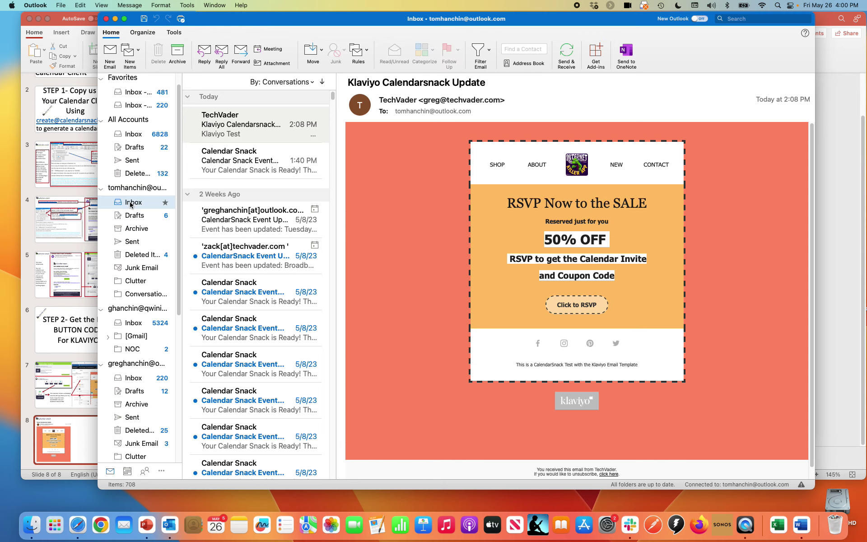
pyautogui.click(131, 379)
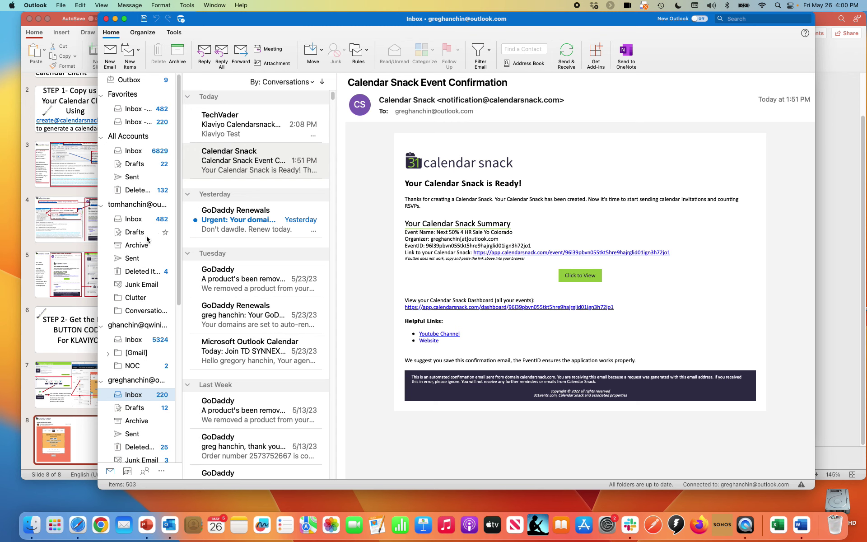
pyautogui.click(134, 218)
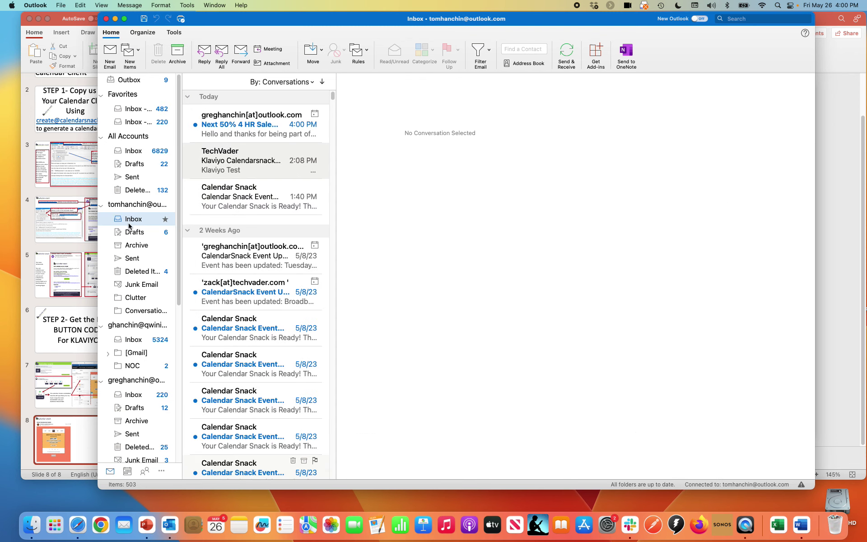
pyautogui.click(199, 175)
pyautogui.click(210, 135)
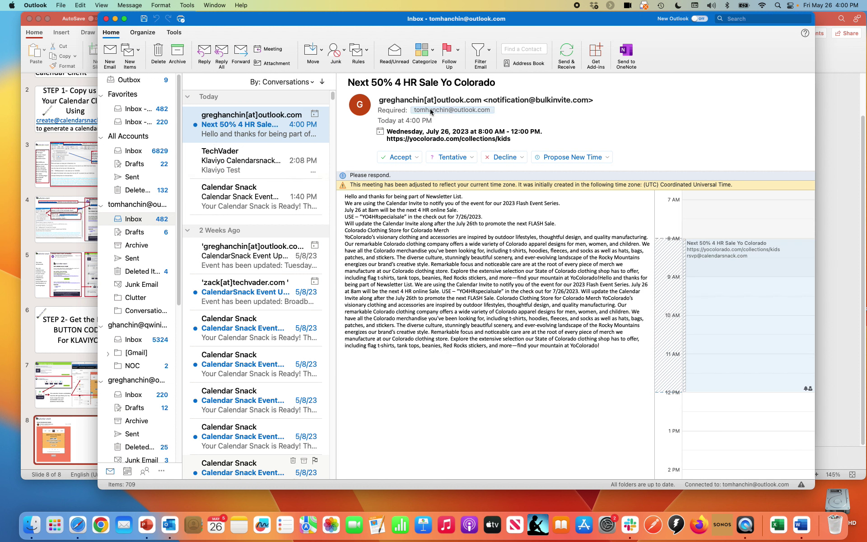
# Step: Accept the meeting invite without comments
pyautogui.click(400, 155)
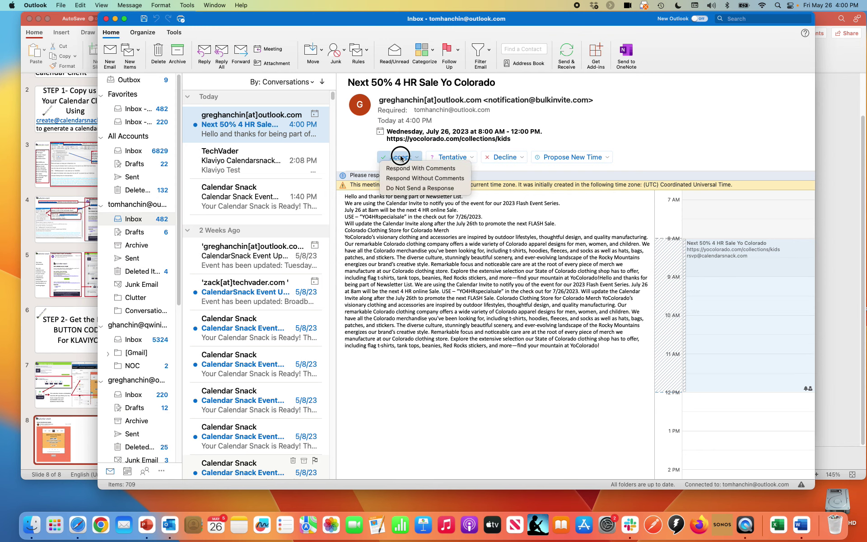
pyautogui.click(404, 179)
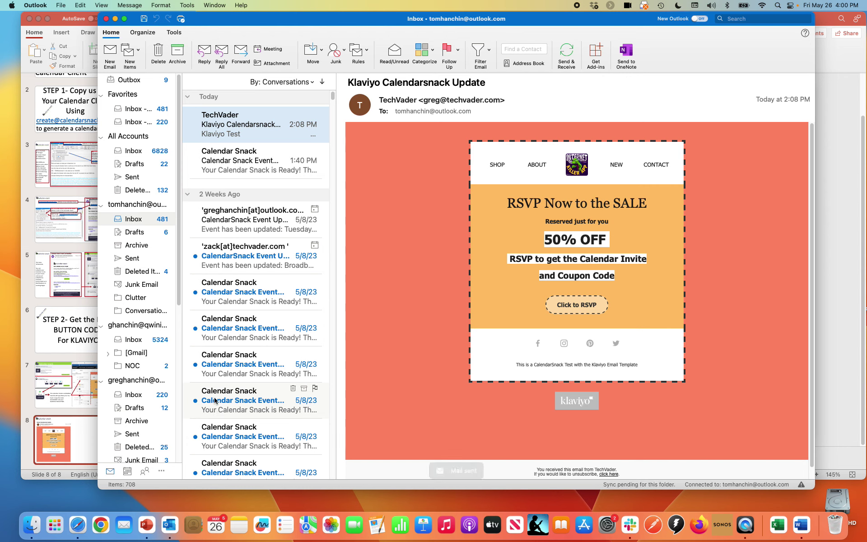
pyautogui.click(77, 524)
# Step: Check the Calendar Snack event dashboard and quick report, noting the RSVP Yes count of 2
pyautogui.click(621, 55)
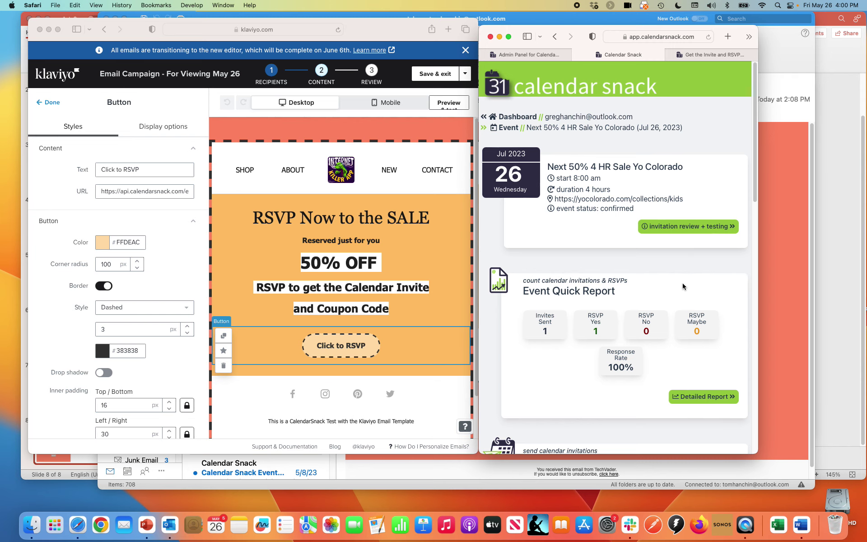
pyautogui.scroll(-3, 698, 283)
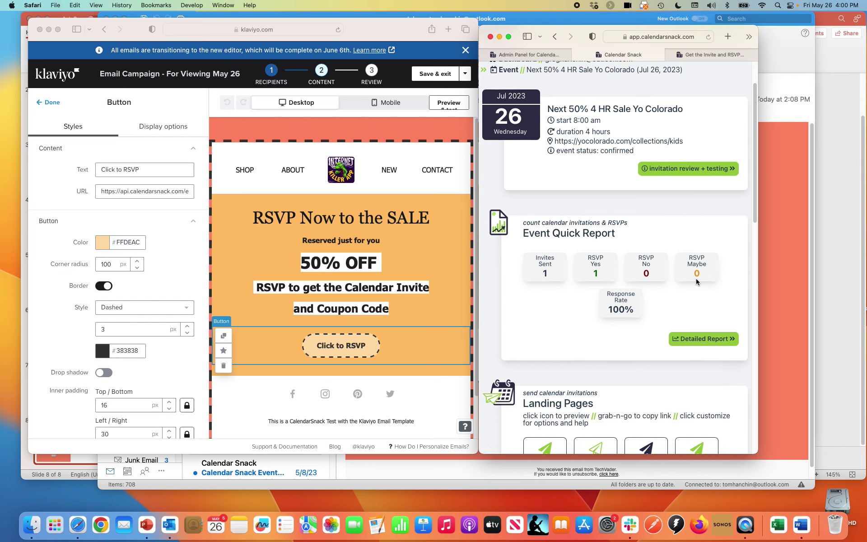
pyautogui.click(694, 171)
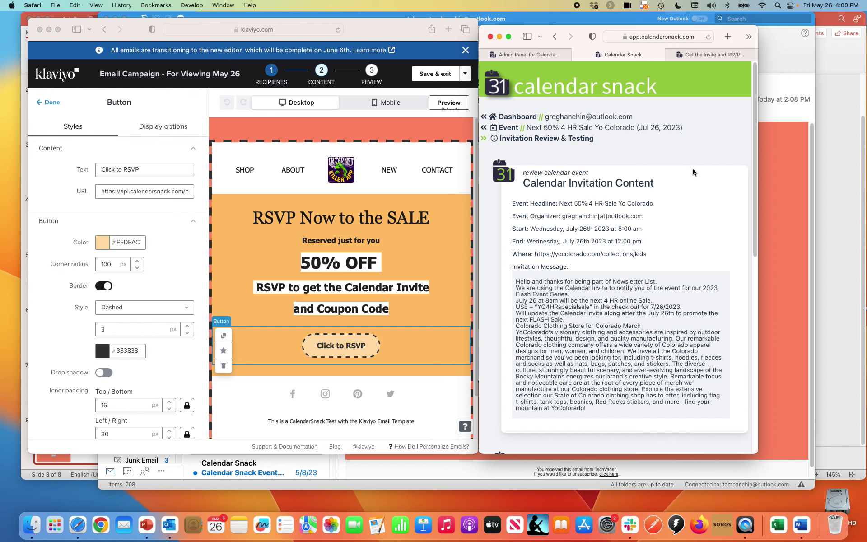
pyautogui.scroll(-10, 694, 172)
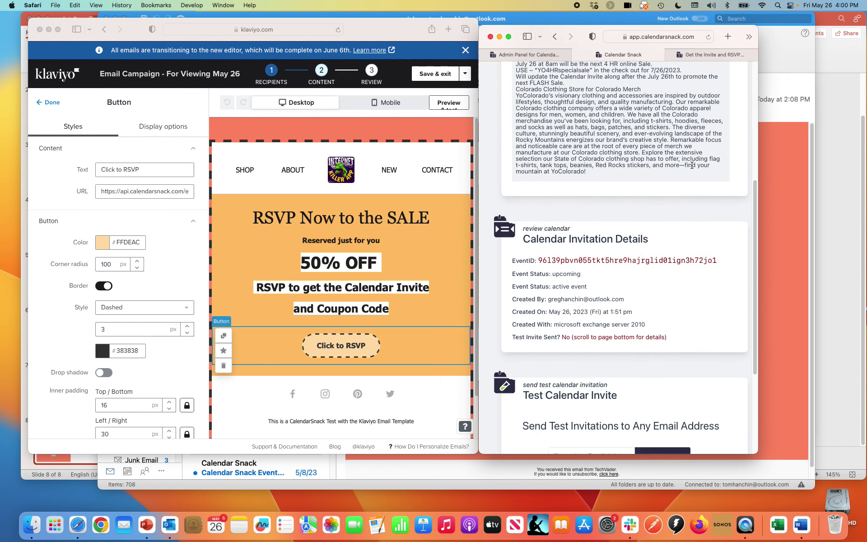
pyautogui.scroll(-5, 692, 166)
pyautogui.scroll(10, 694, 167)
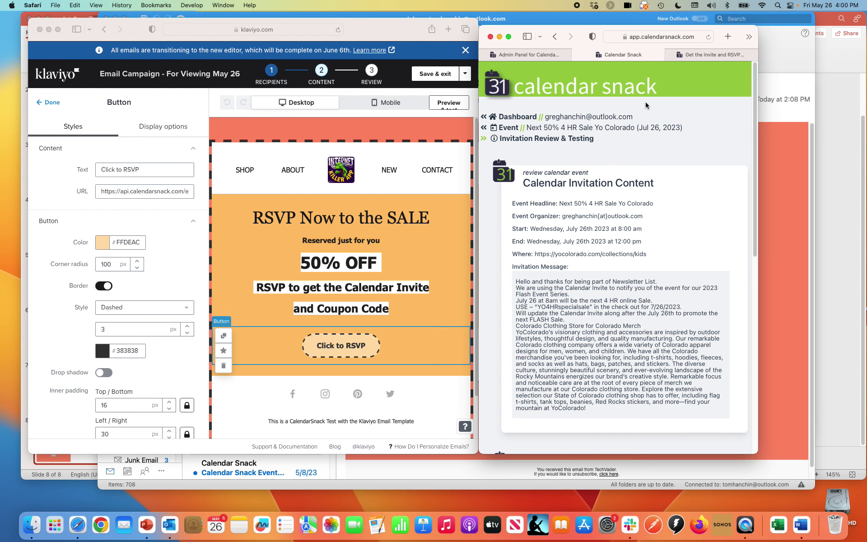
pyautogui.click(563, 132)
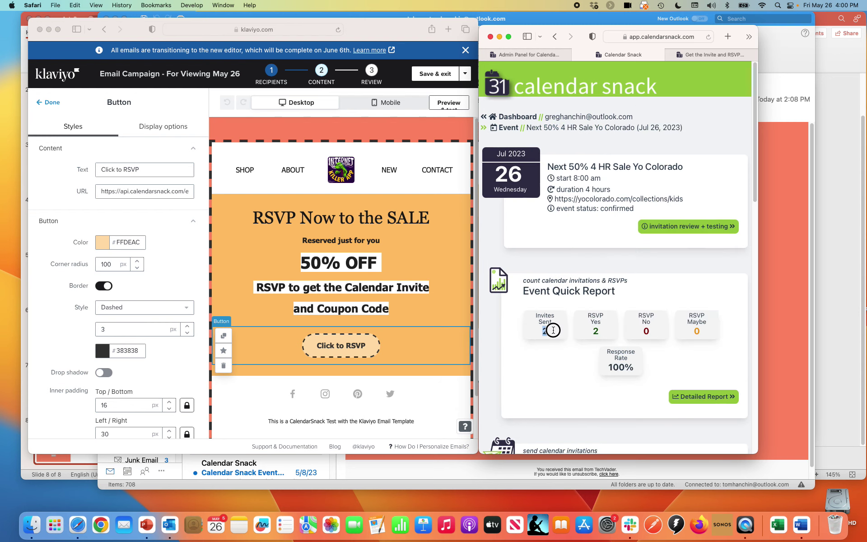
pyautogui.moveTo(589, 334); pyautogui.dragTo(609, 332)
pyautogui.click(609, 332)
# Step: Scroll the detailed report down to the Invitee Report and select its invitee table rows
pyautogui.click(691, 396)
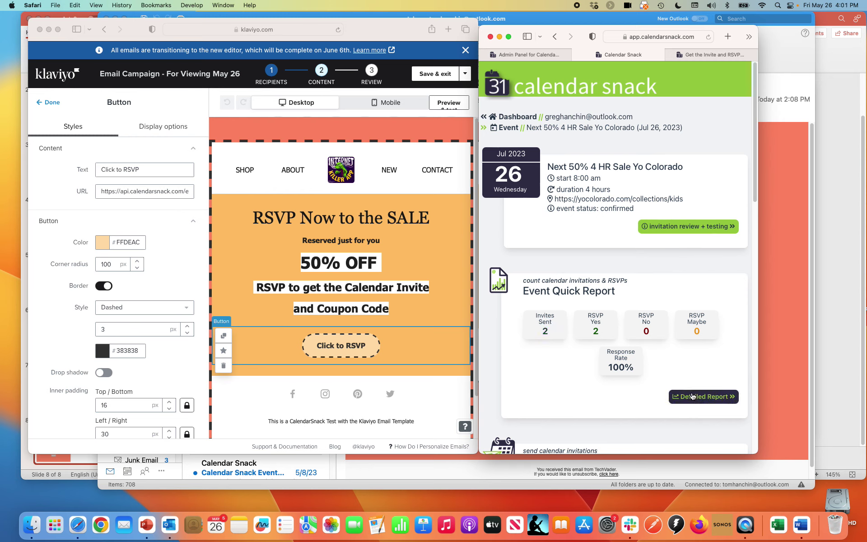
pyautogui.scroll(-5, 694, 391)
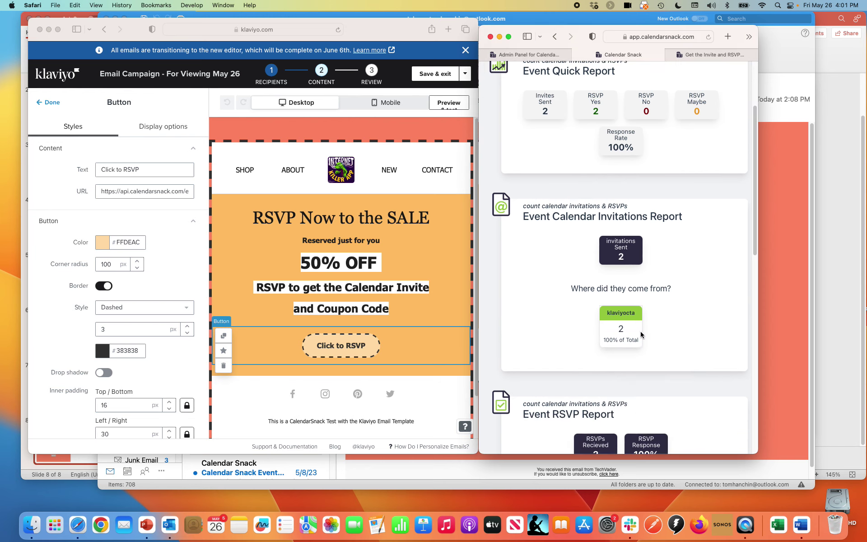
pyautogui.scroll(-5, 642, 334)
pyautogui.scroll(-8, 627, 199)
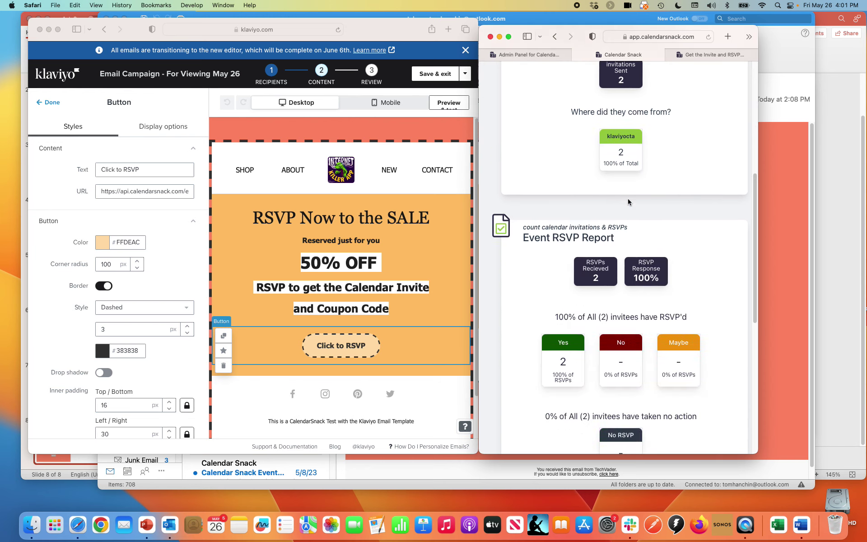
pyautogui.scroll(-1, 628, 201)
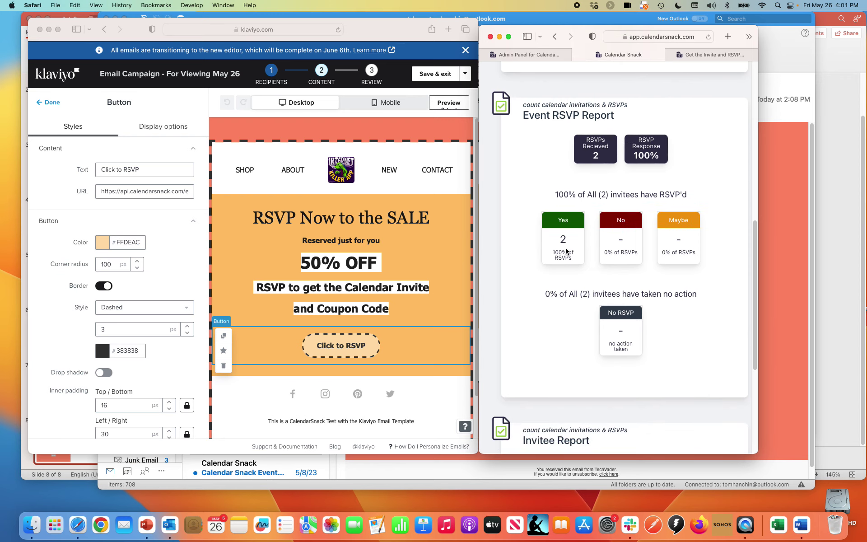
pyautogui.scroll(-9, 567, 251)
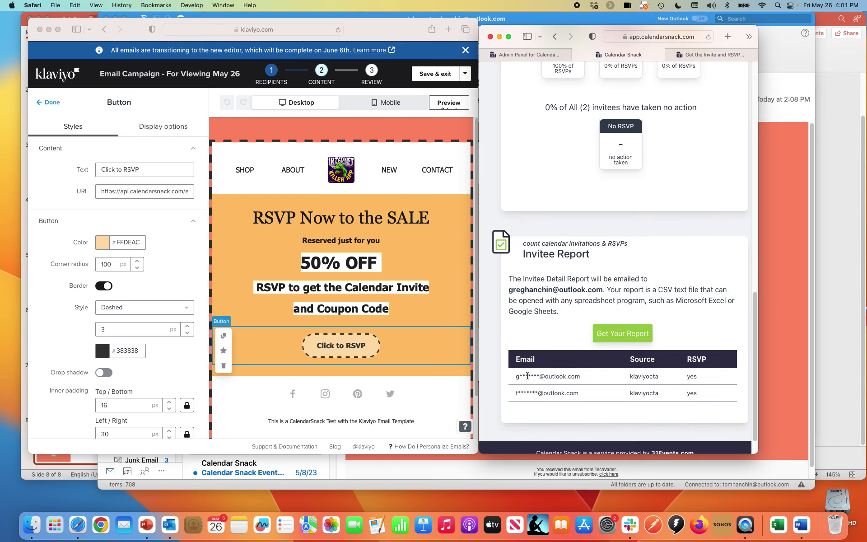
pyautogui.tripleClick(516, 396)
pyautogui.click(571, 393)
pyautogui.moveTo(570, 393); pyautogui.dragTo(497, 385)
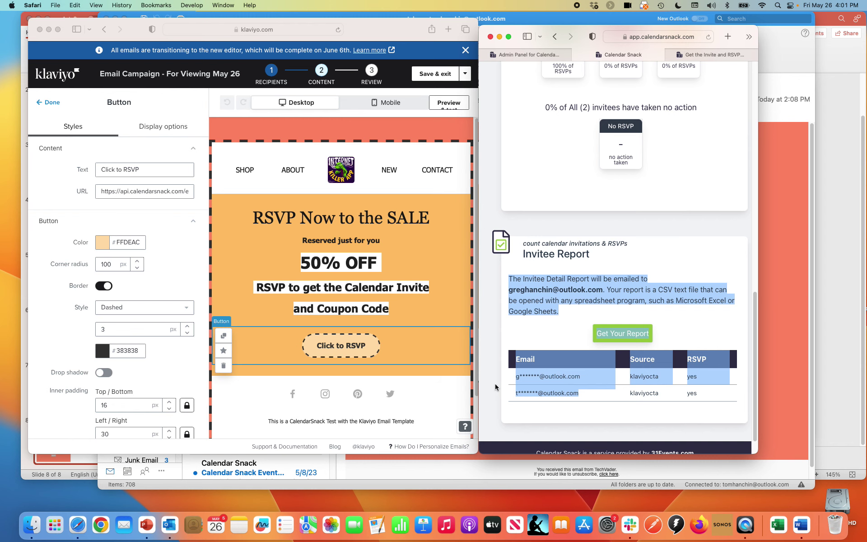
pyautogui.click(774, 120)
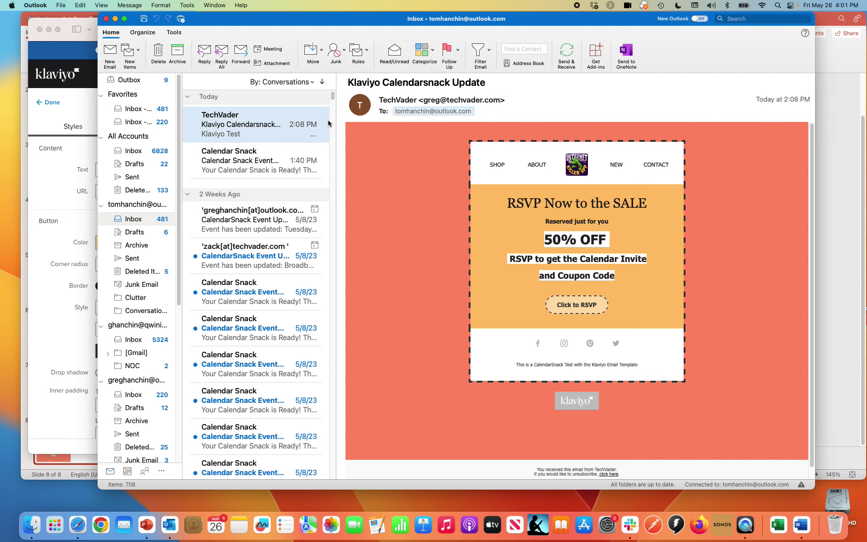
# Step: Go to the Outlook Inbox, then open the Calendar showing the May 2023 month
pyautogui.click(87, 113)
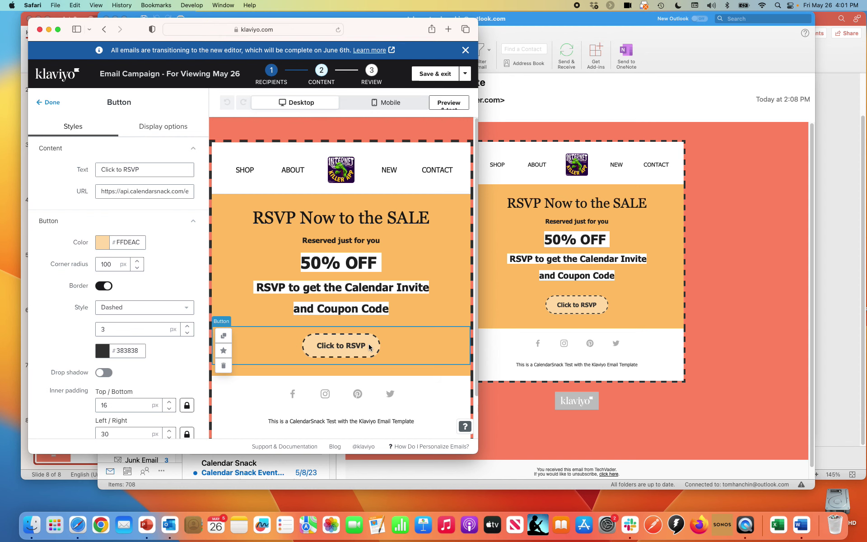
pyautogui.click(558, 103)
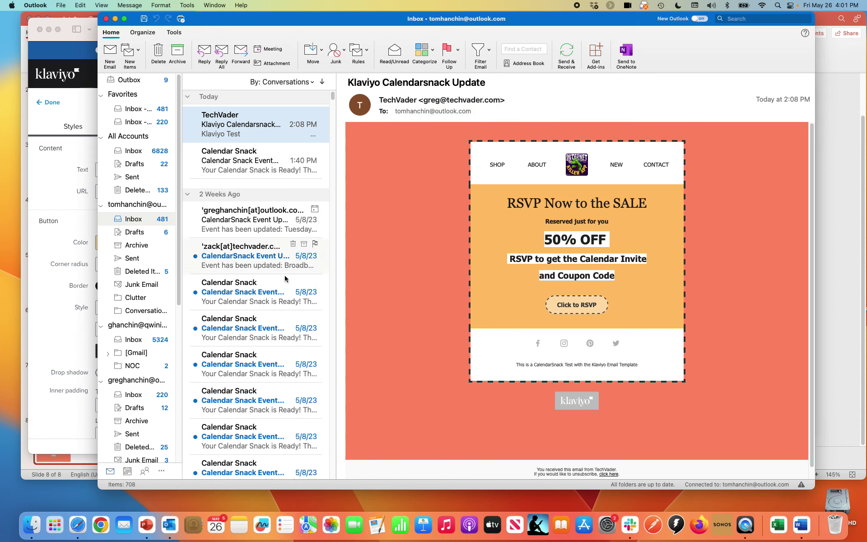
pyautogui.click(134, 220)
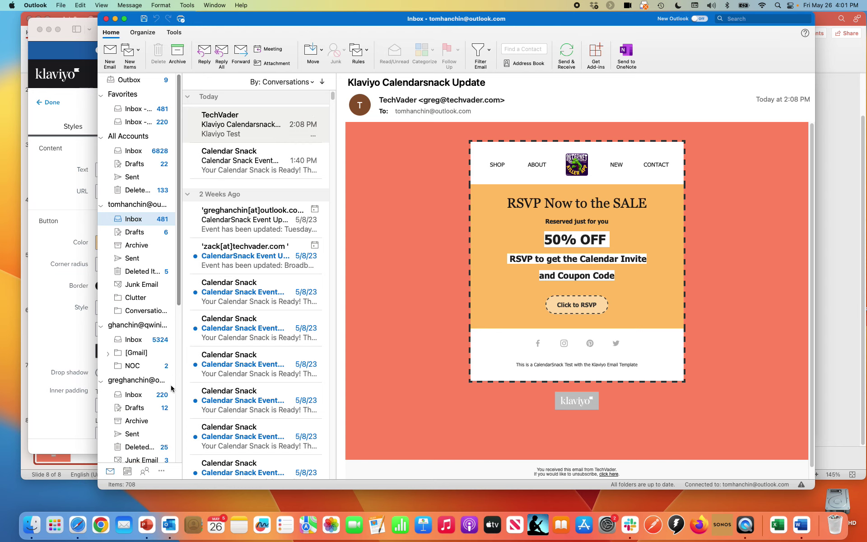
pyautogui.click(127, 472)
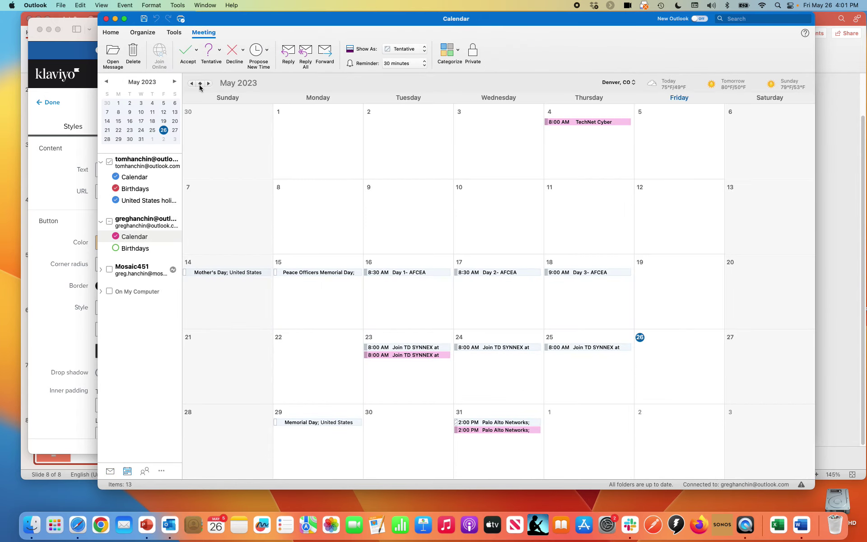
# Step: Move to July 2023 and open each July 26 Next 50% 4 HR Sale meeting to check its acceptance
pyautogui.click(208, 84)
pyautogui.click(209, 84)
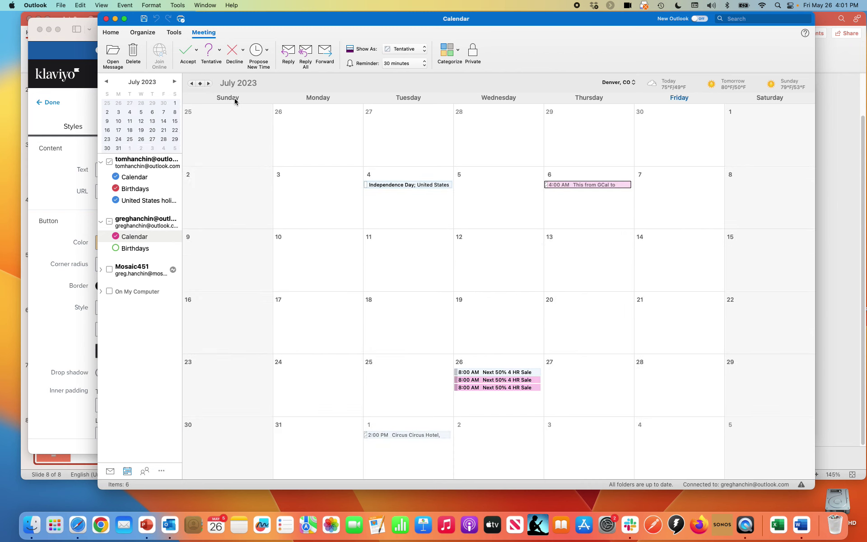
pyautogui.click(479, 387)
pyautogui.doubleClick(480, 387)
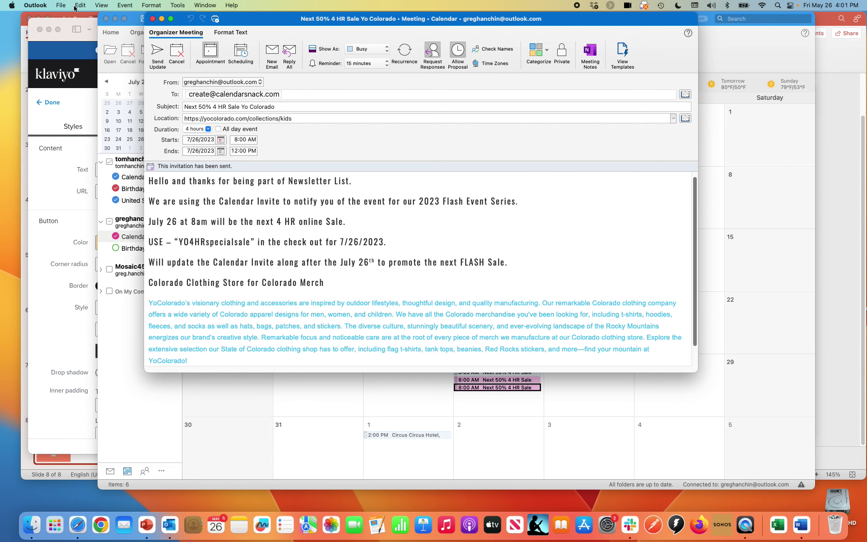
pyautogui.click(153, 19)
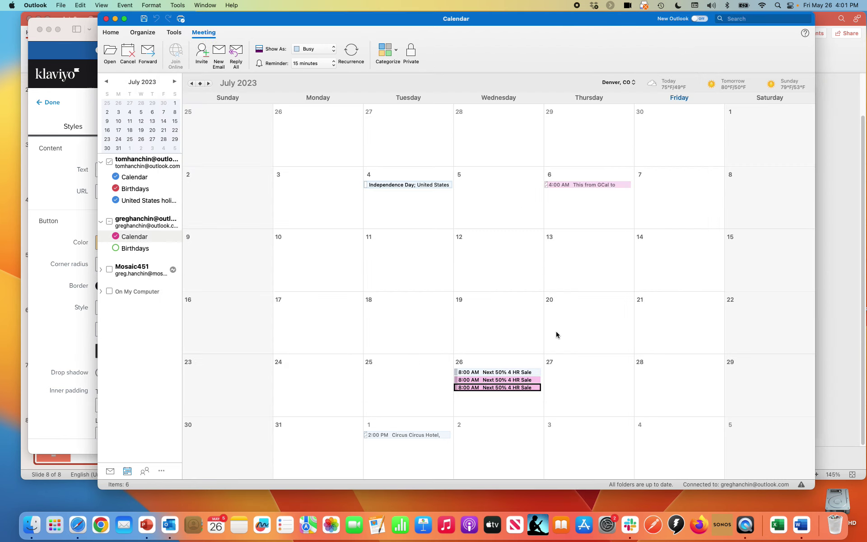
pyautogui.doubleClick(523, 381)
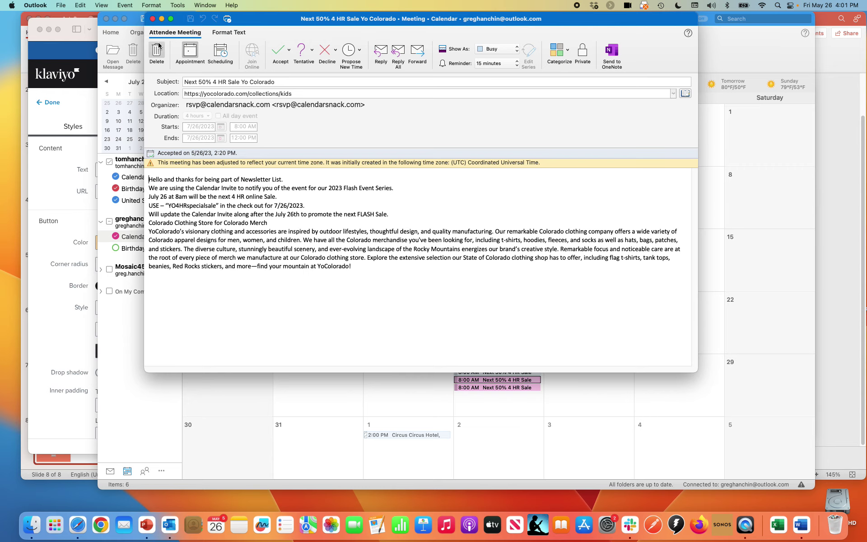
pyautogui.click(153, 19)
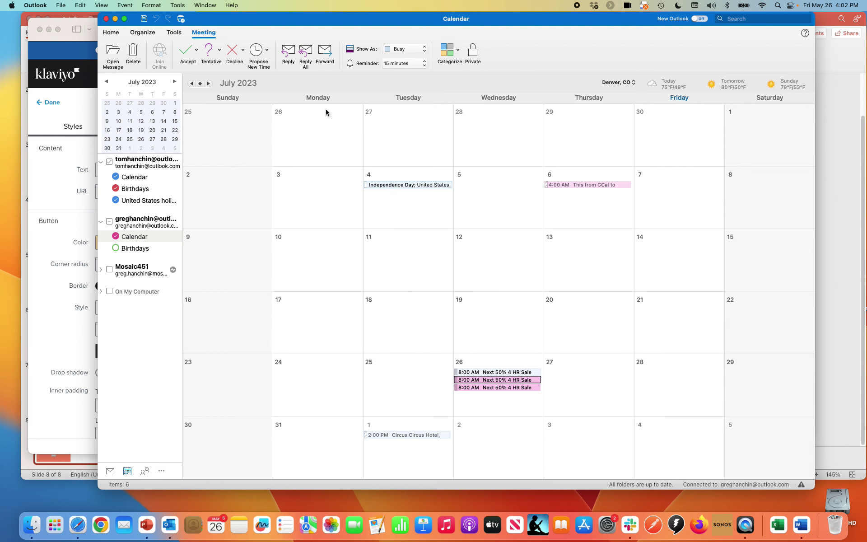
pyautogui.doubleClick(488, 374)
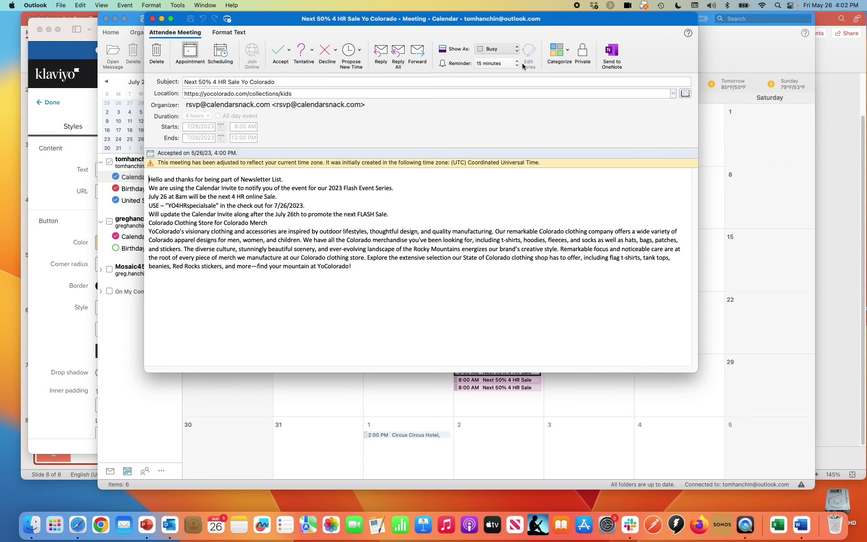
# Step: Bring Calendar Snack's Invitee Report forward and clear its text selection
pyautogui.click(76, 525)
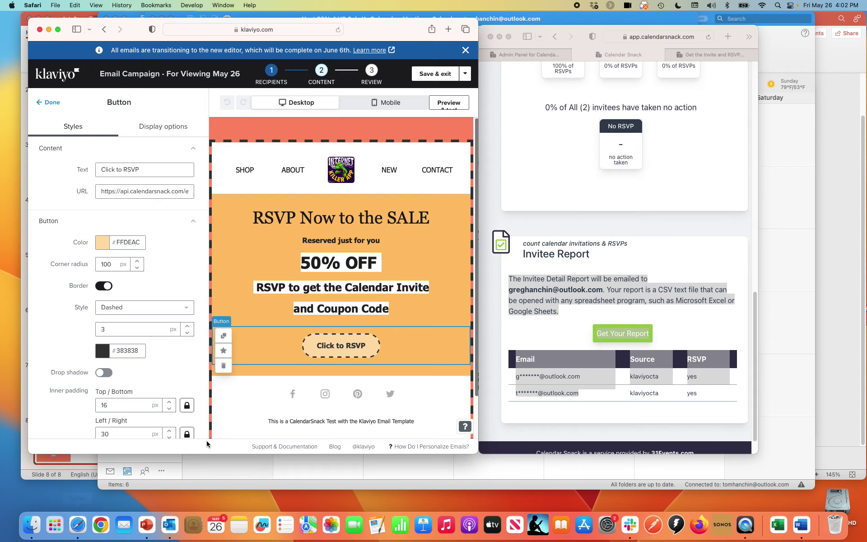
pyautogui.click(555, 412)
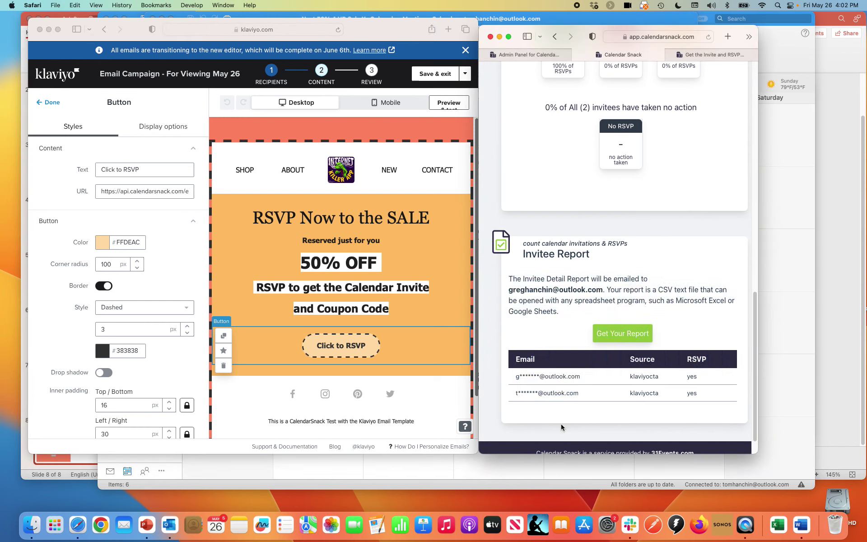